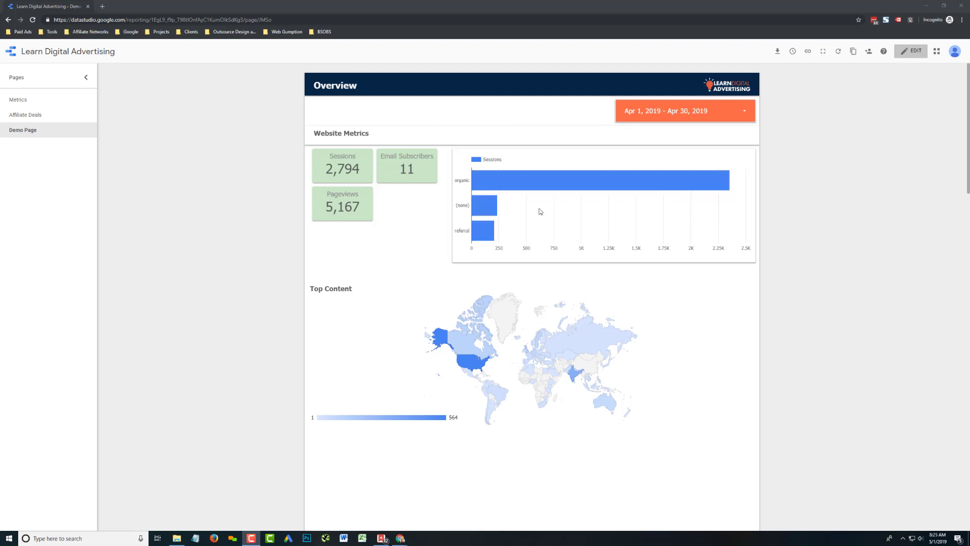
- Enable a drill-down hierarchy on the Sessions-by-Medium bar chart, adding Source below Medium
left_click(913, 51)
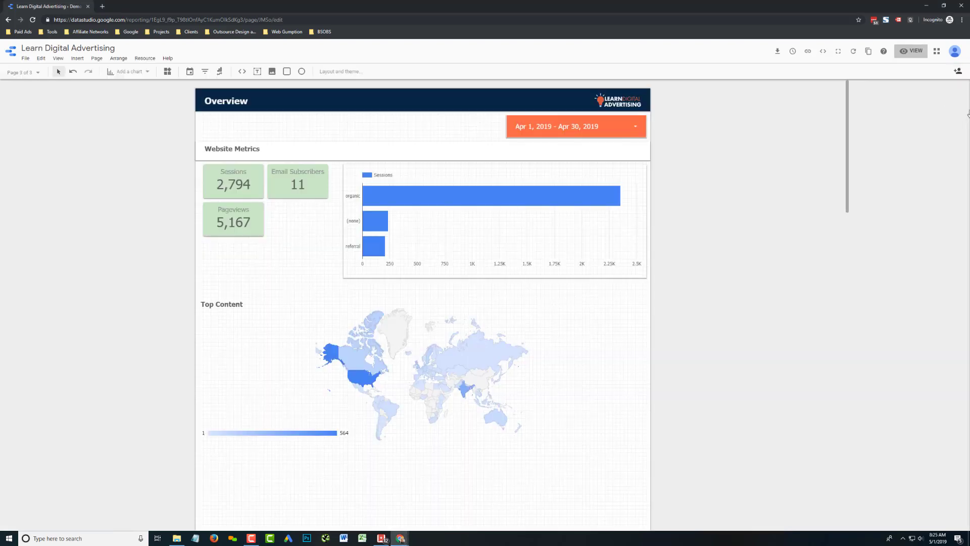
left_click(441, 215)
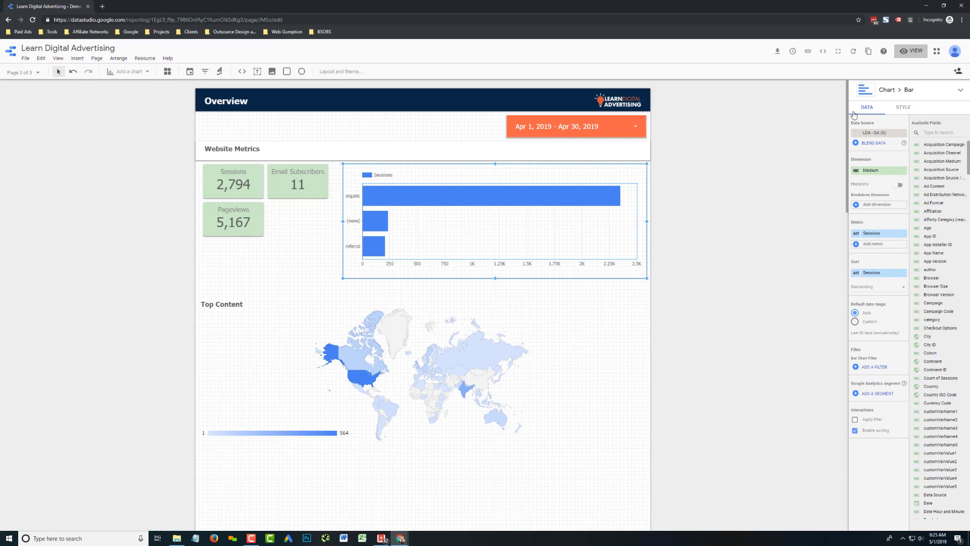
left_click(898, 185)
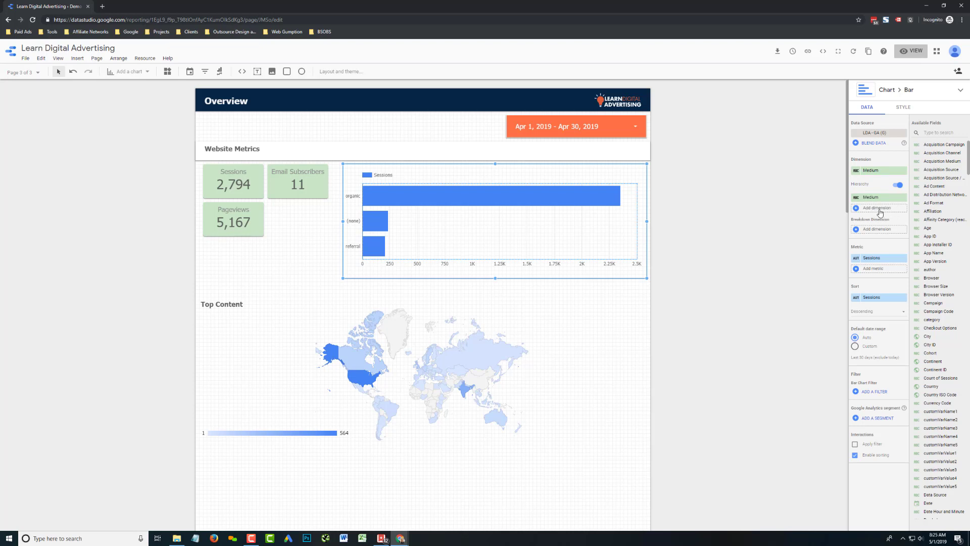
left_click(876, 211)
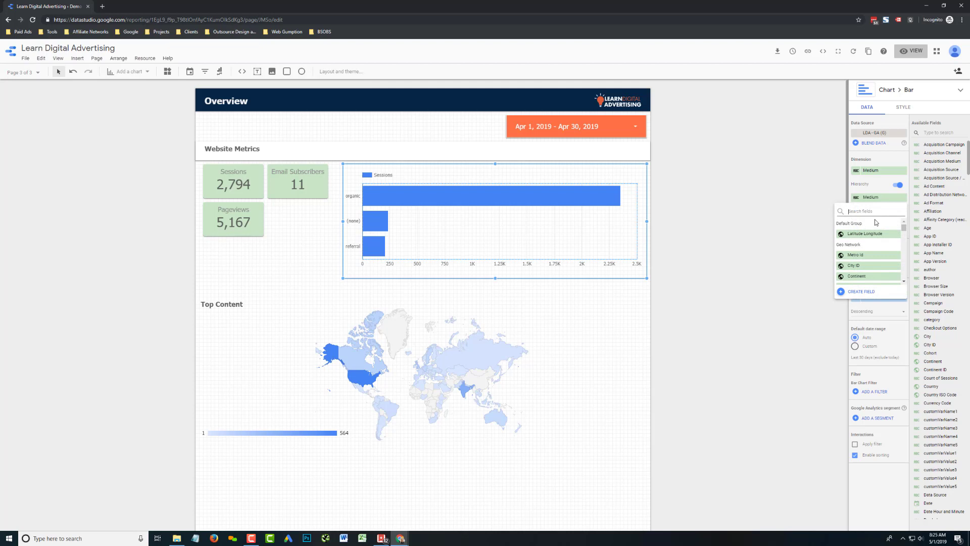
type("source")
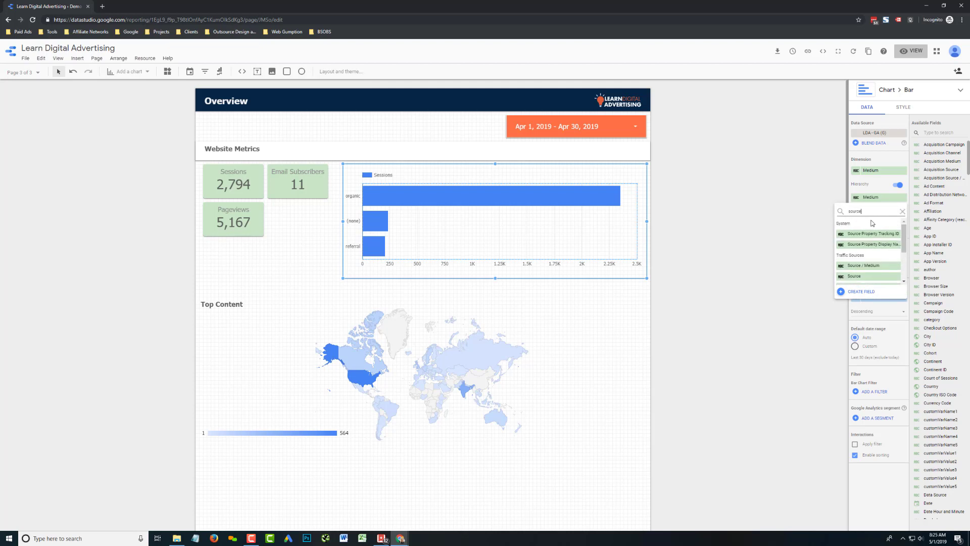
left_click(863, 276)
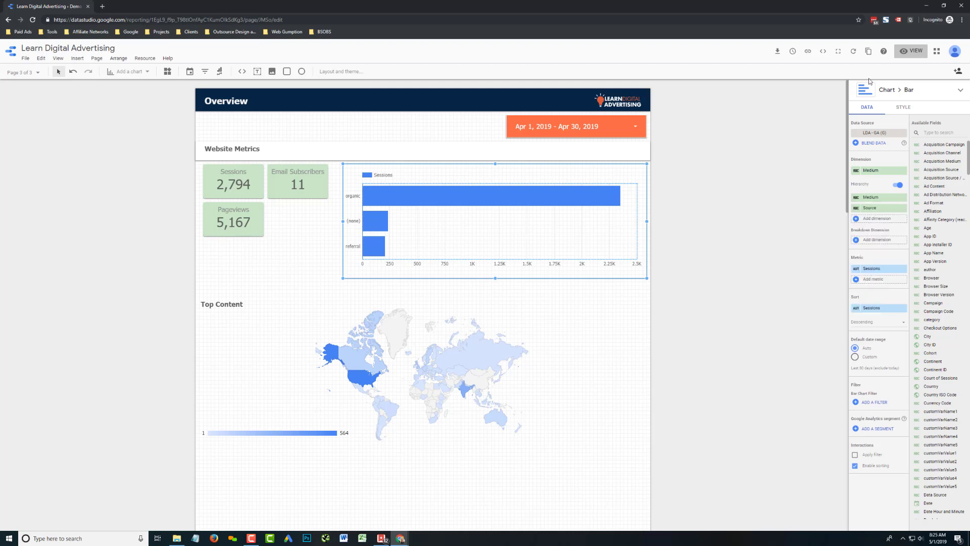
- In view mode, drill the organic sessions bar down from medium into traffic sources
left_click(913, 51)
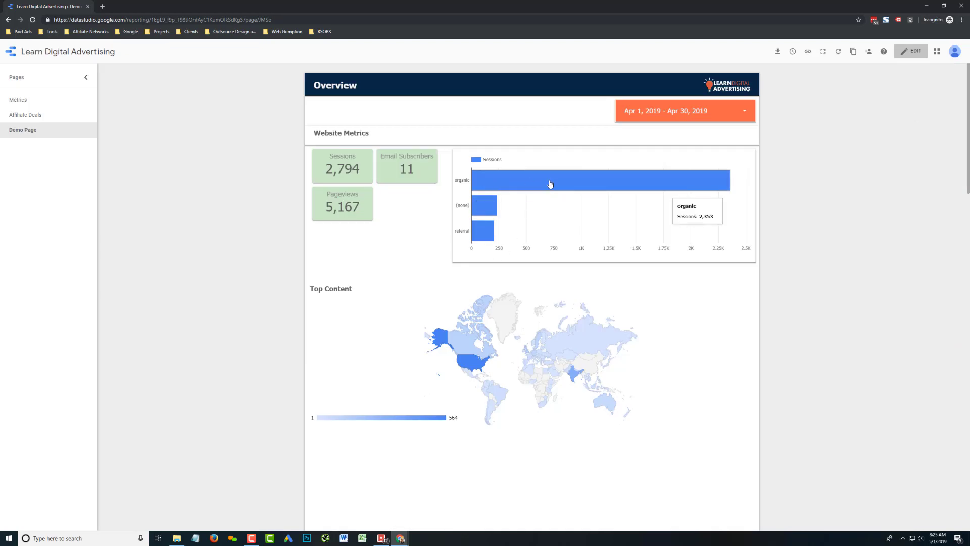
left_click(504, 184)
right_click(504, 185)
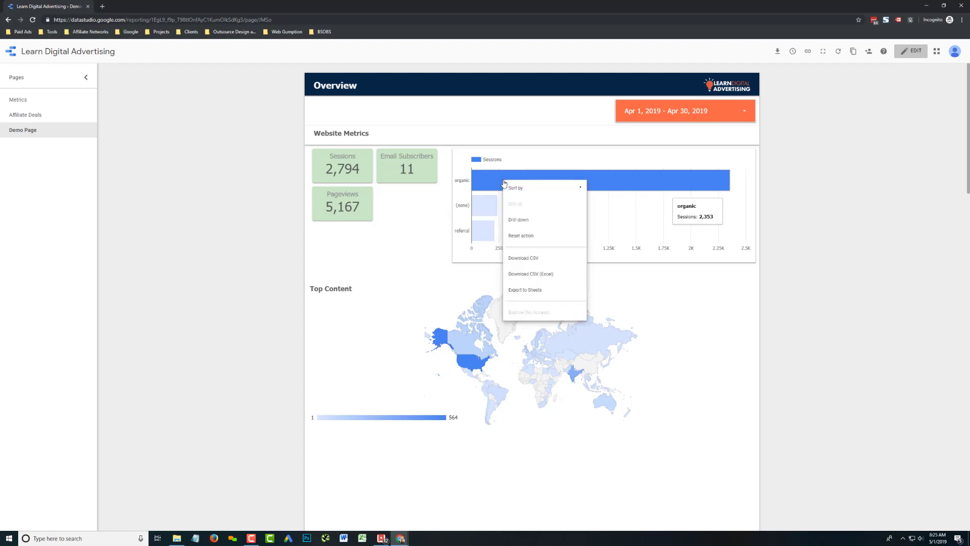
left_click(523, 221)
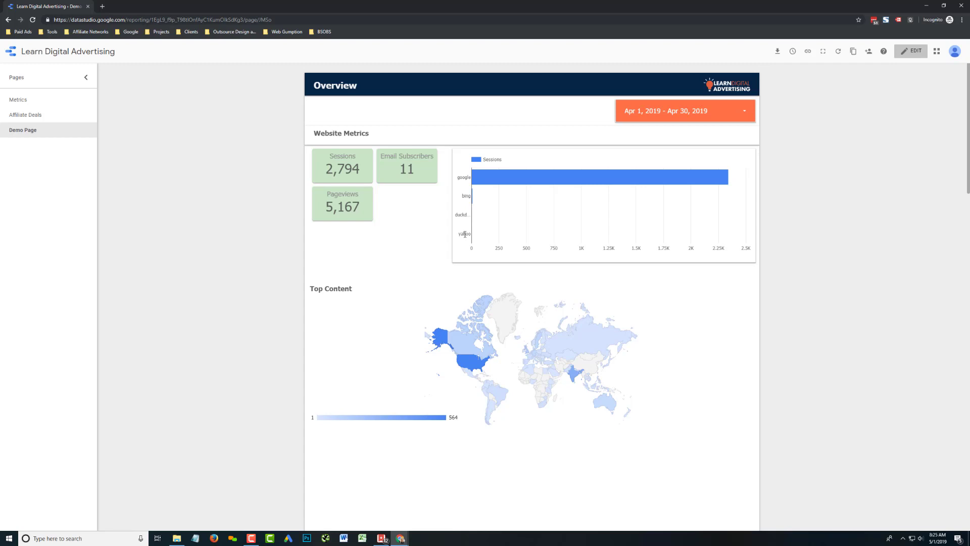
- Reset the chart by toggling edit and view, then drill referral into its sources
left_click(914, 51)
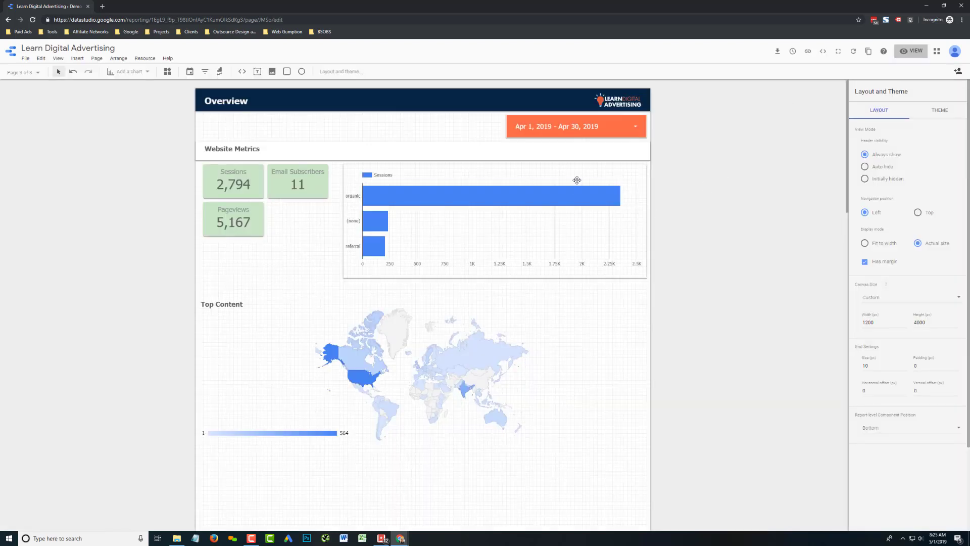
left_click(913, 51)
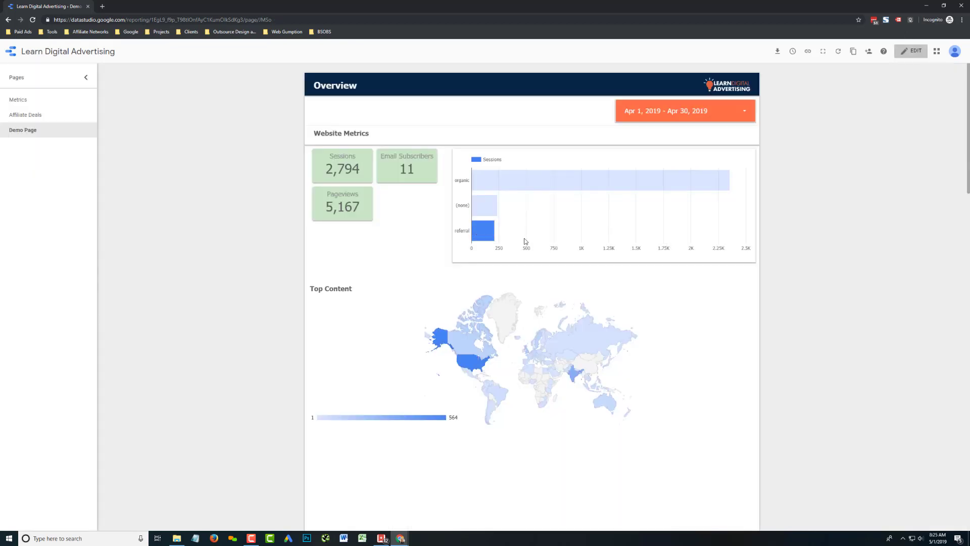
right_click(489, 230)
left_click(500, 269)
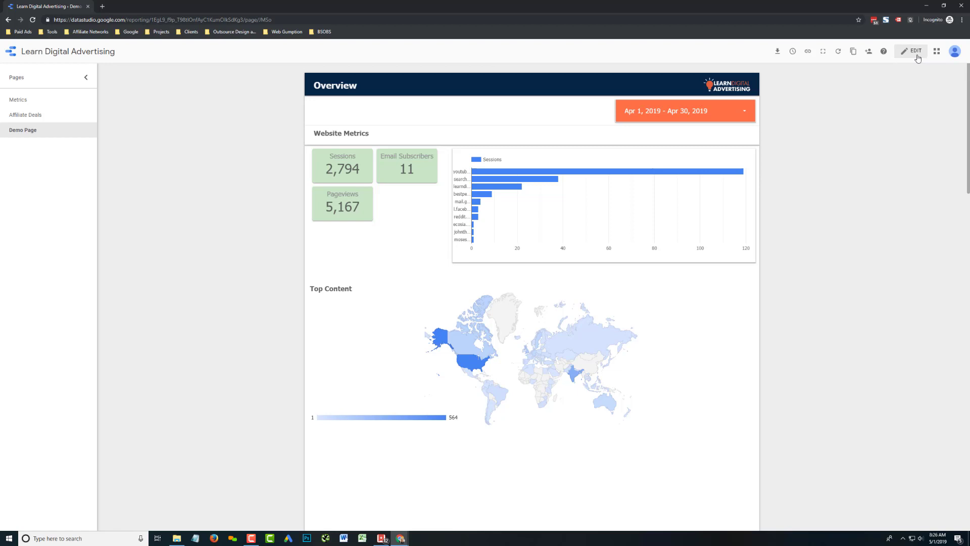
- In edit mode, turn on the Top Content geo map's hierarchy with USA State Code under Country Code
left_click(918, 58)
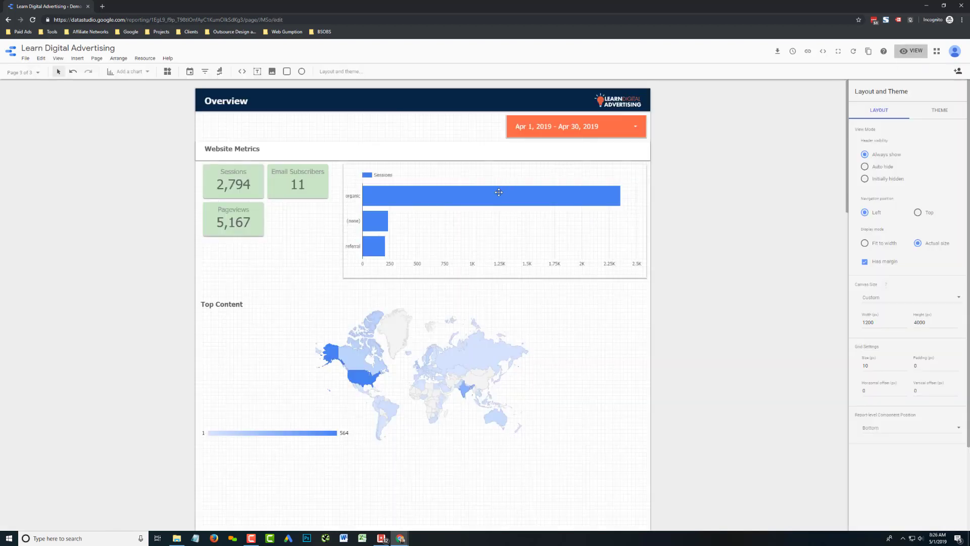
left_click(499, 193)
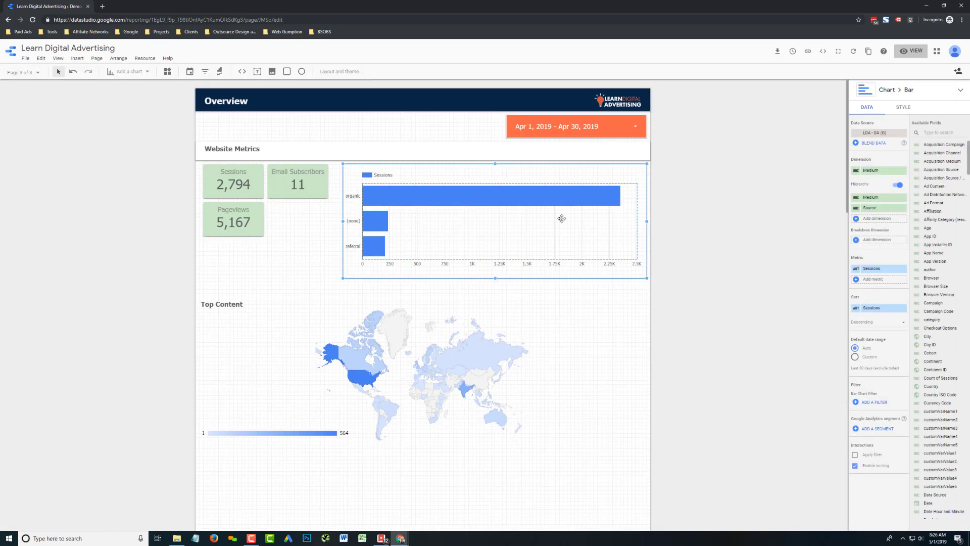
scroll(704, 236, "down", 2)
scroll(709, 216, "down", 1)
scroll(716, 219, "up", 3)
scroll(717, 222, "down", 1)
scroll(692, 238, "down", 1)
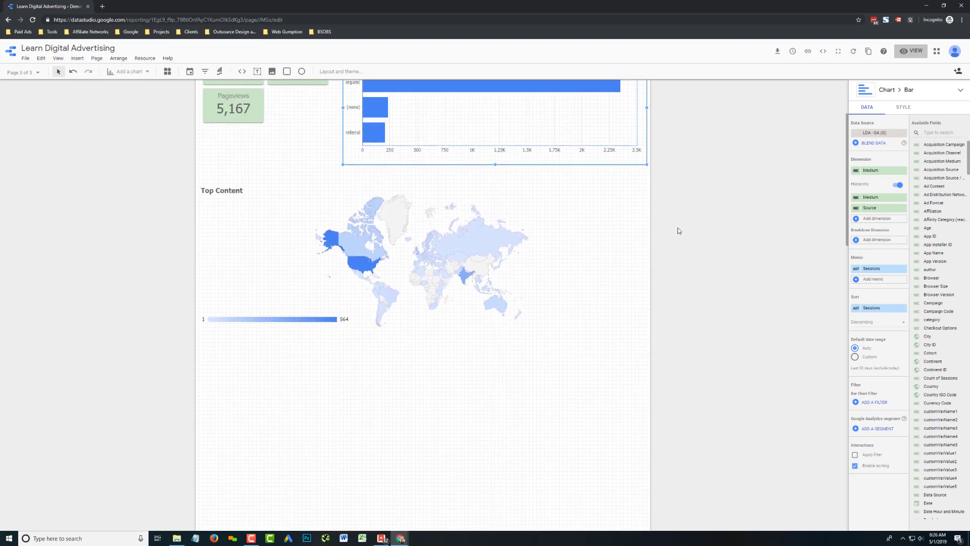
left_click(449, 256)
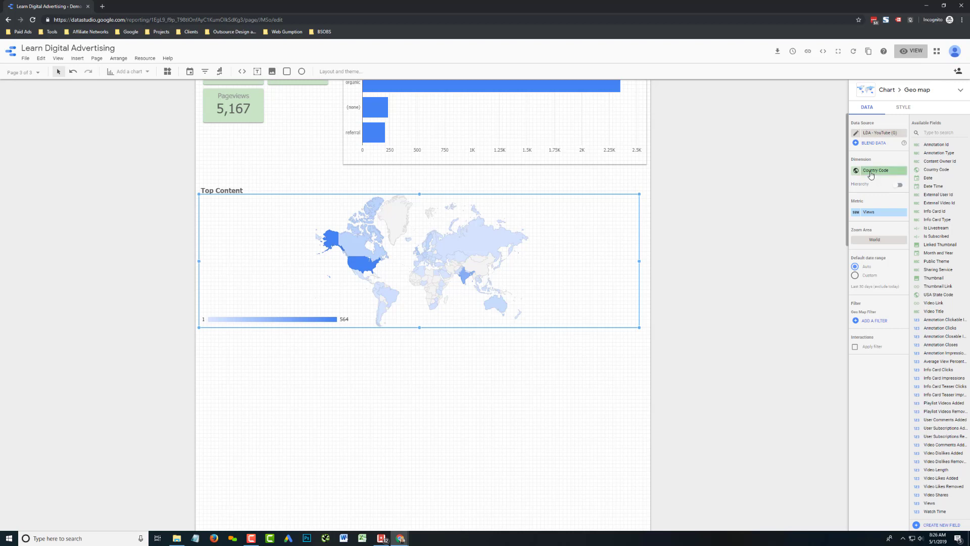
left_click(899, 185)
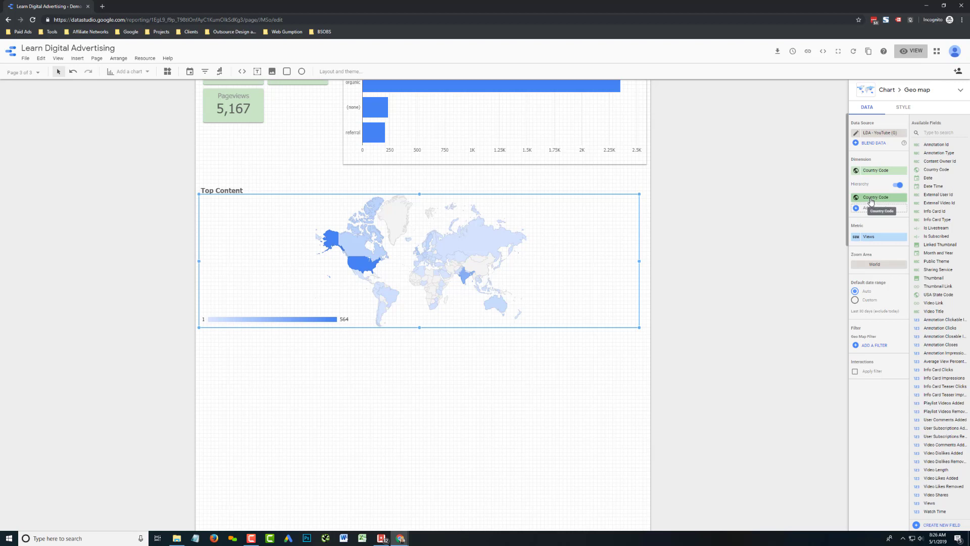
left_click(871, 209)
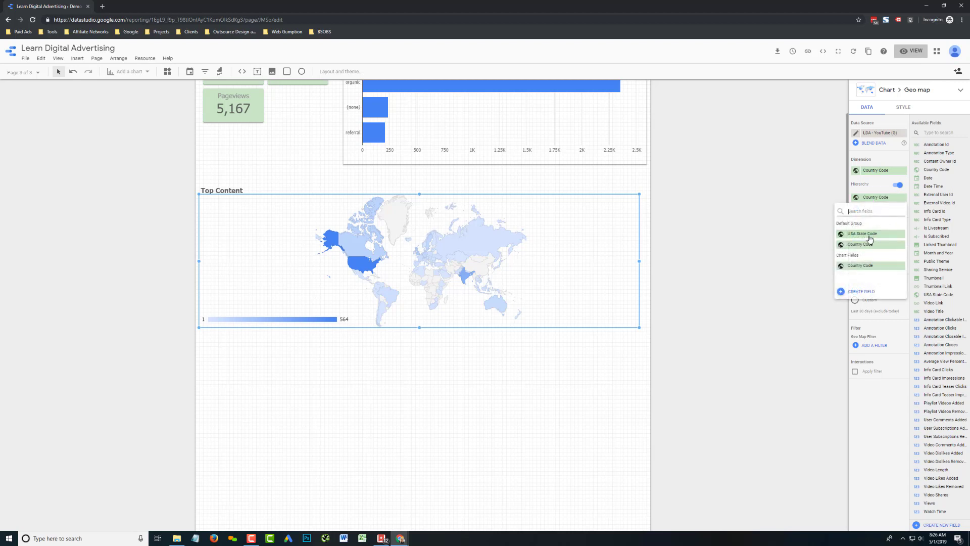
left_click(868, 236)
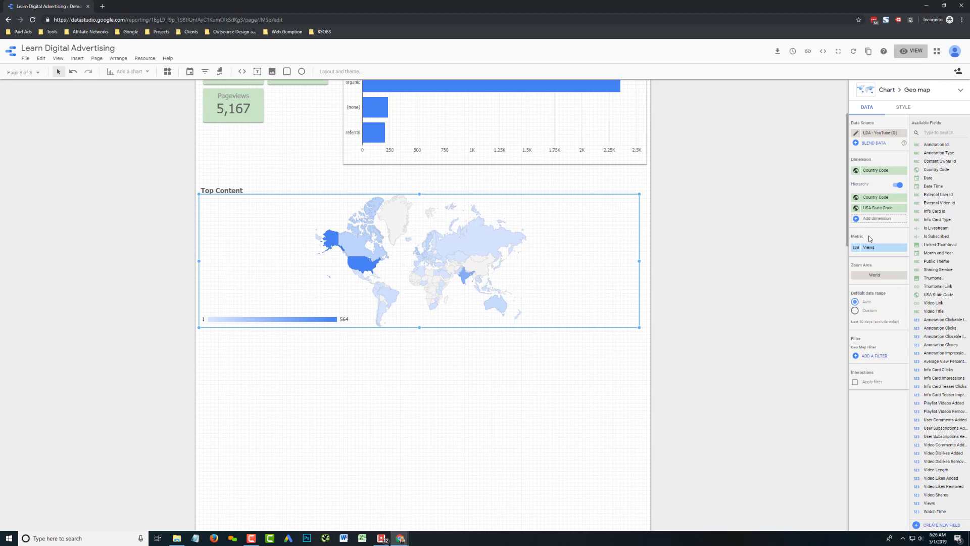
- In view mode, drill the geo map from the United States into states, then back up
left_click(915, 51)
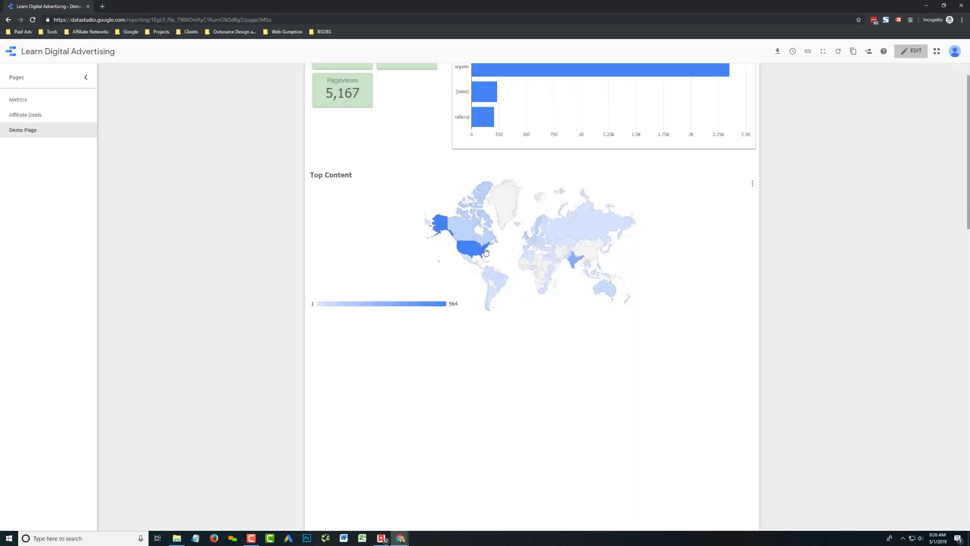
left_click(470, 252)
right_click(470, 252)
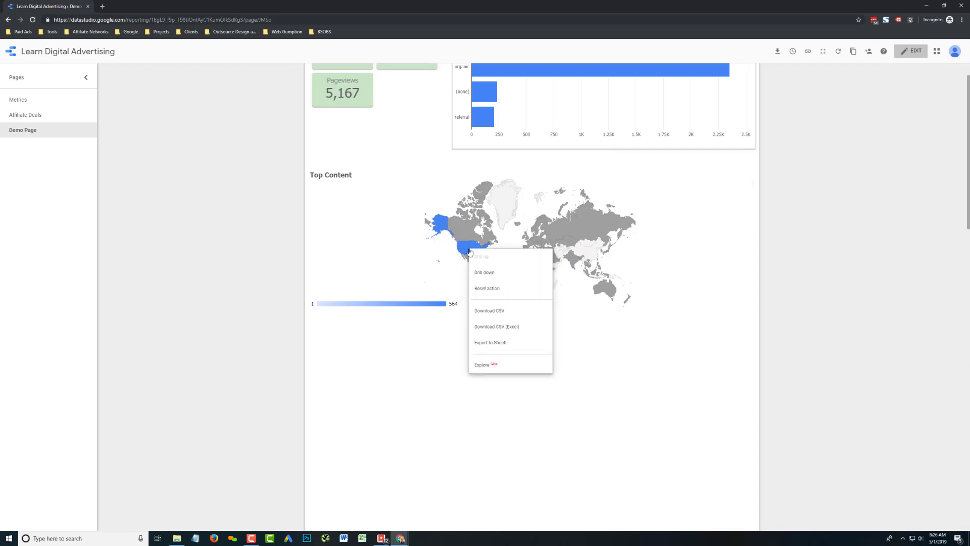
left_click(492, 272)
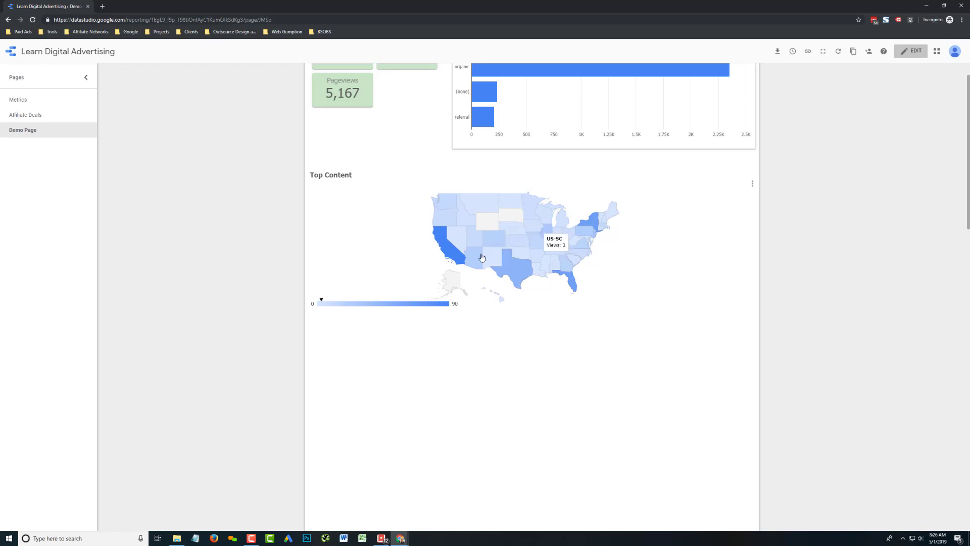
right_click(461, 240)
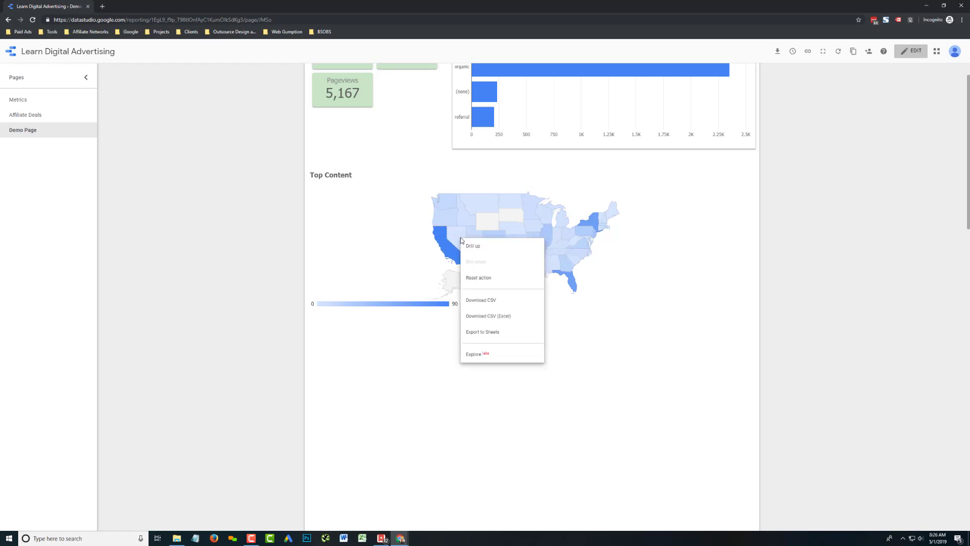
left_click(474, 246)
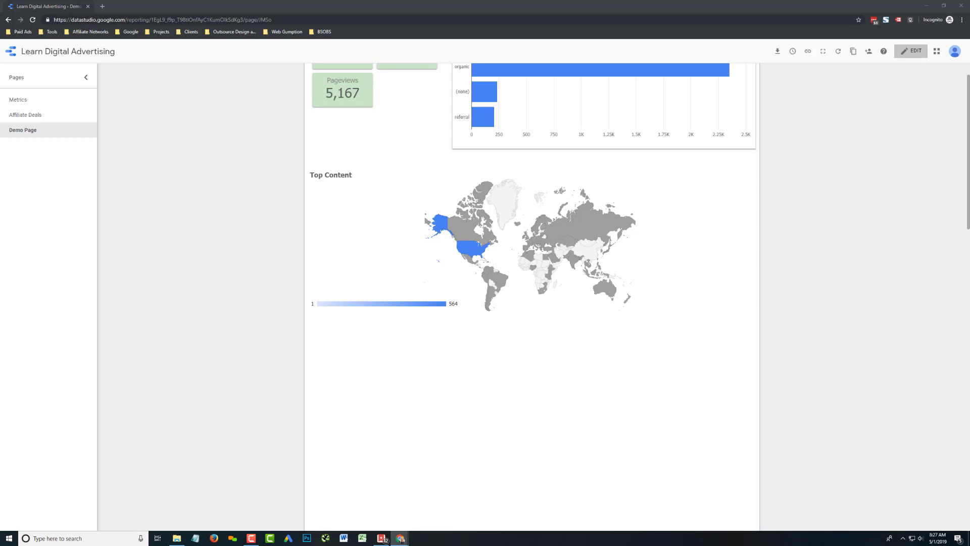
scroll(324, 275, "up", 2)
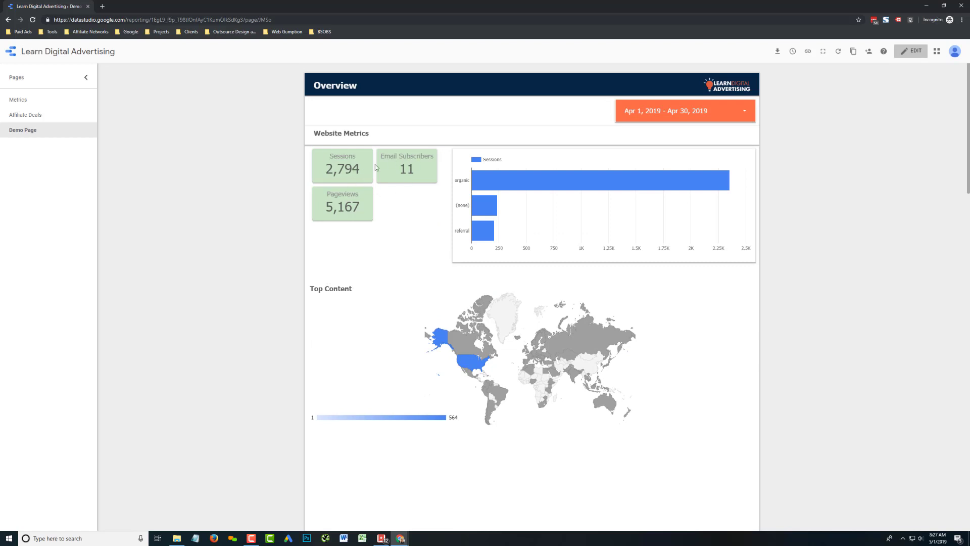
mouse_move(407, 166)
scroll(272, 318, "down", 1)
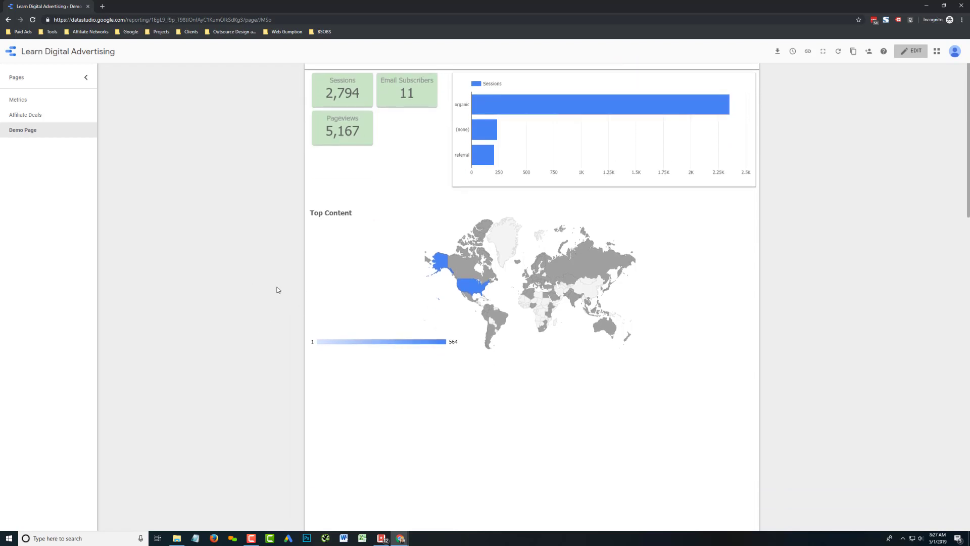
scroll(364, 269, "down", 1)
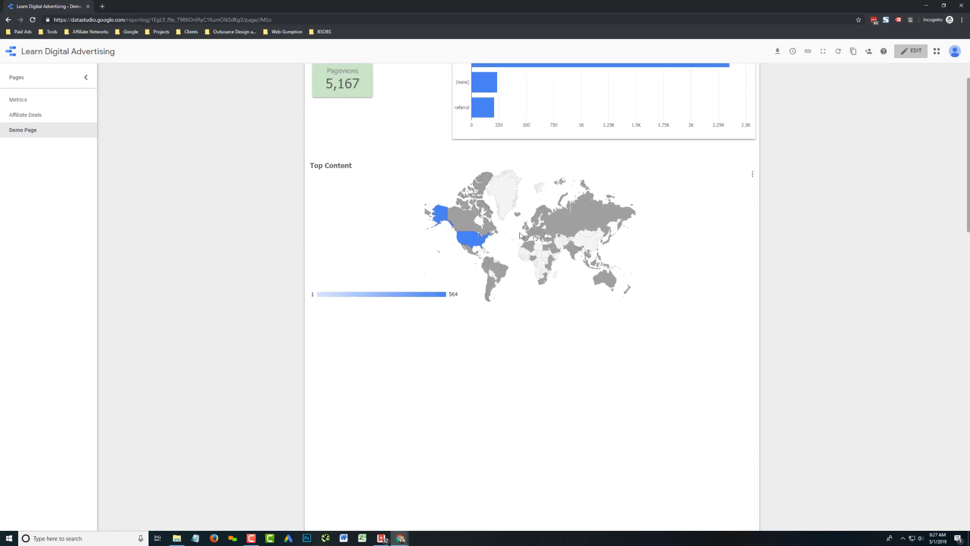